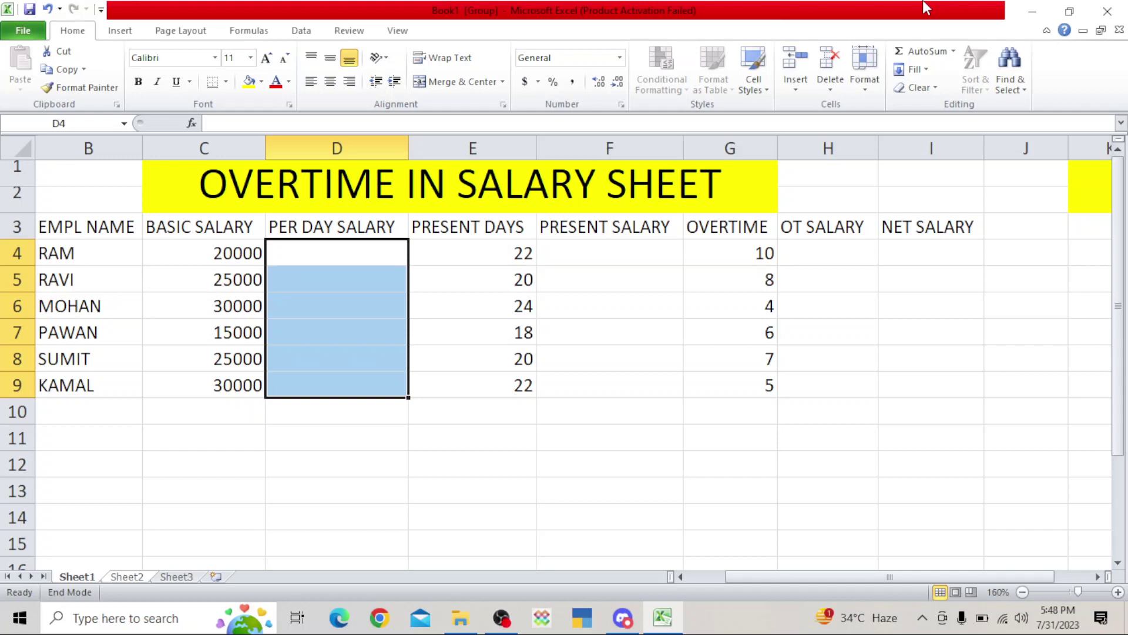
Step: Enter =C4/30 in D4 and fill it down to D9, giving per-day salaries from 666.67 to 1000
click(664, 355)
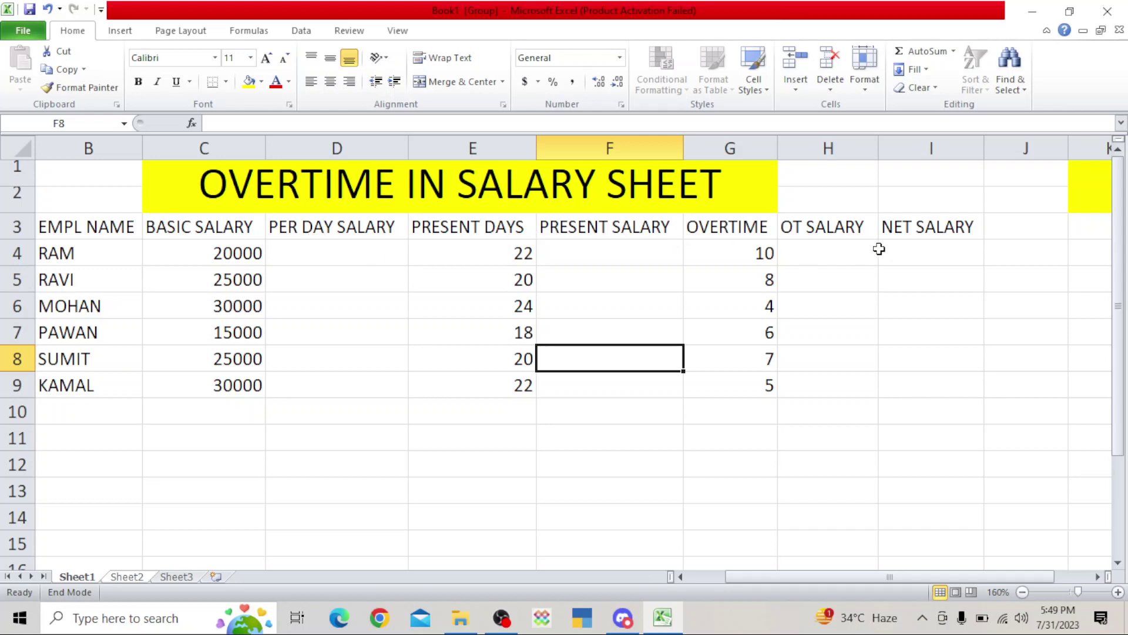
click(311, 246)
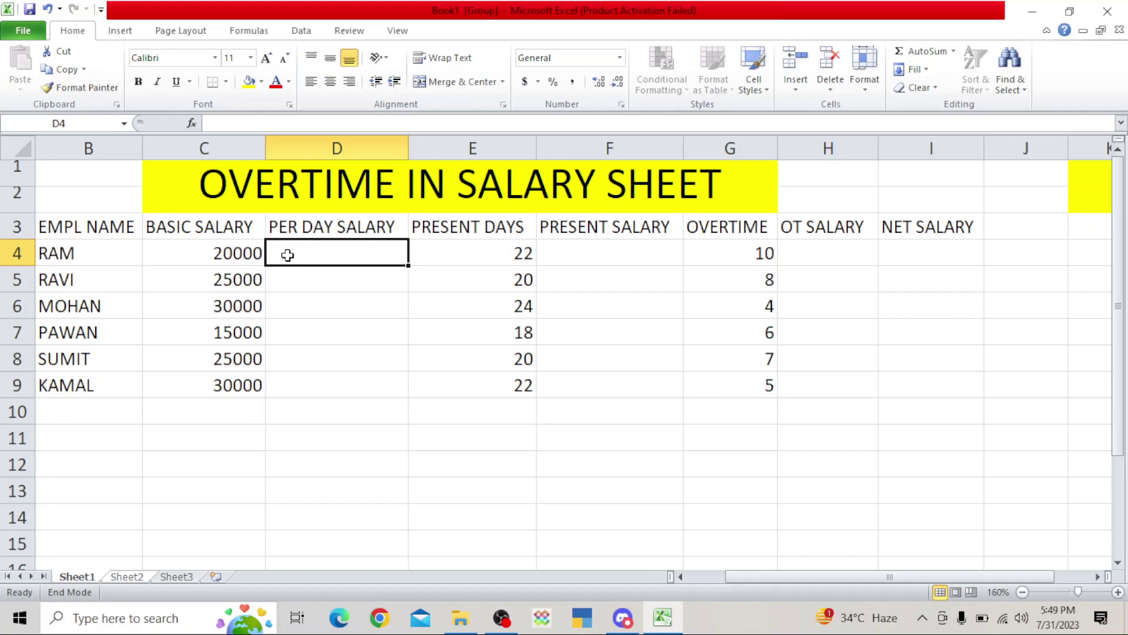
text(=)
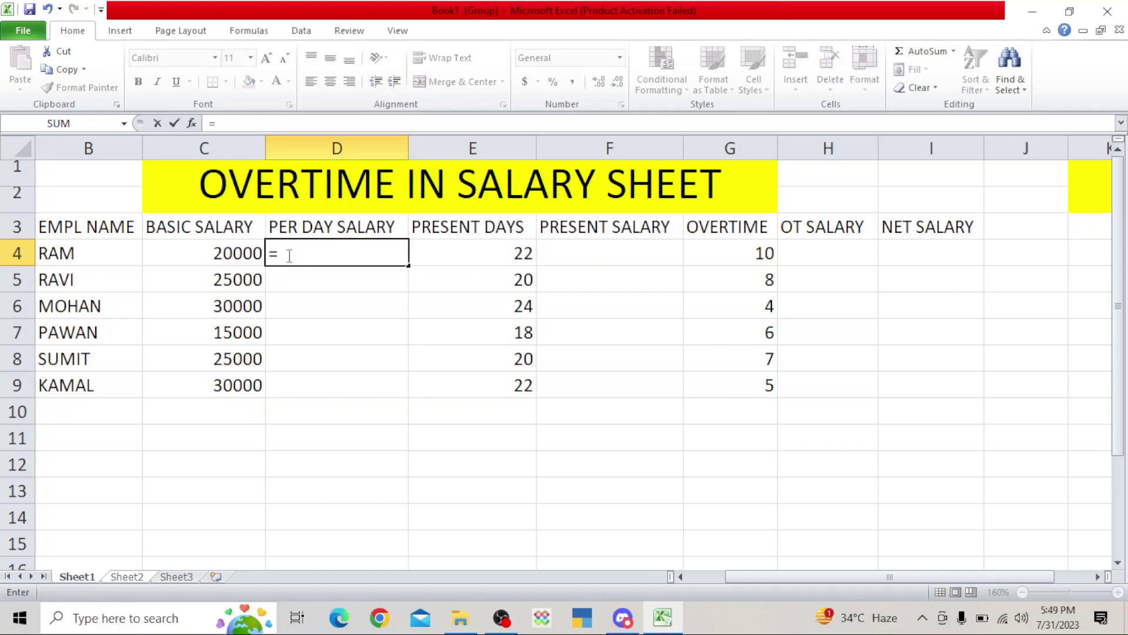
click(207, 250)
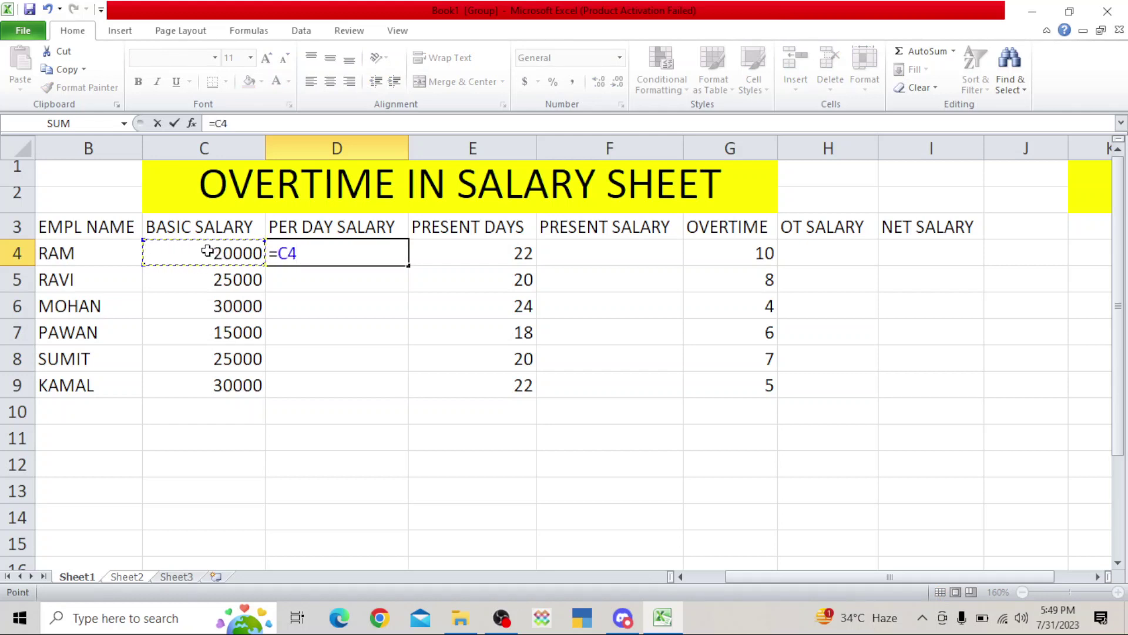
text(/)
text(3)
text(0)
key(Return)
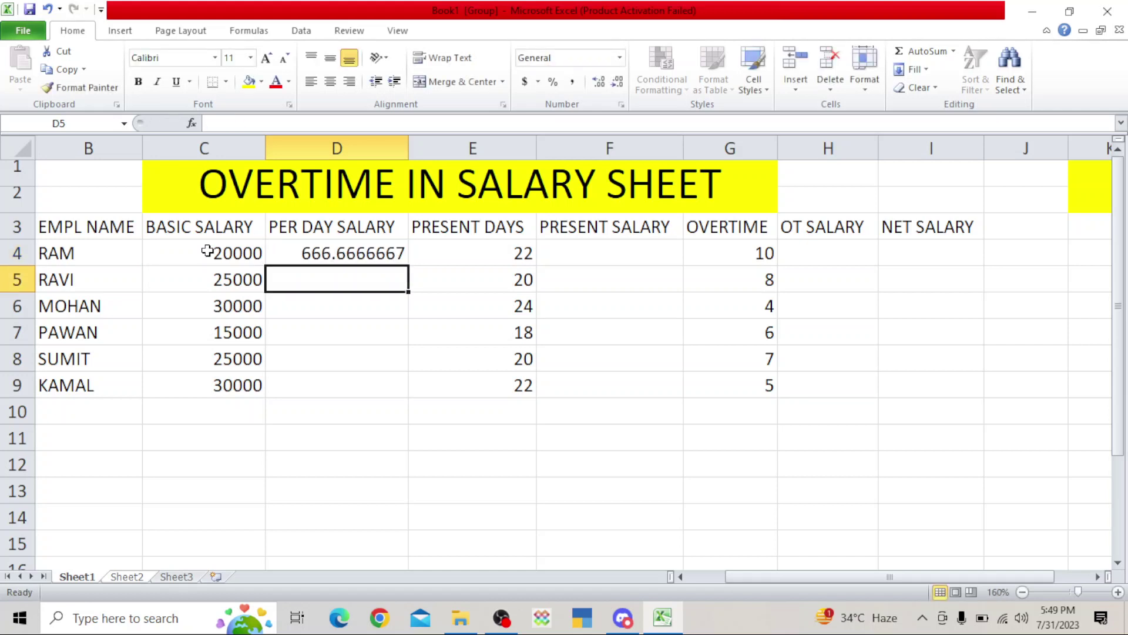
click(326, 253)
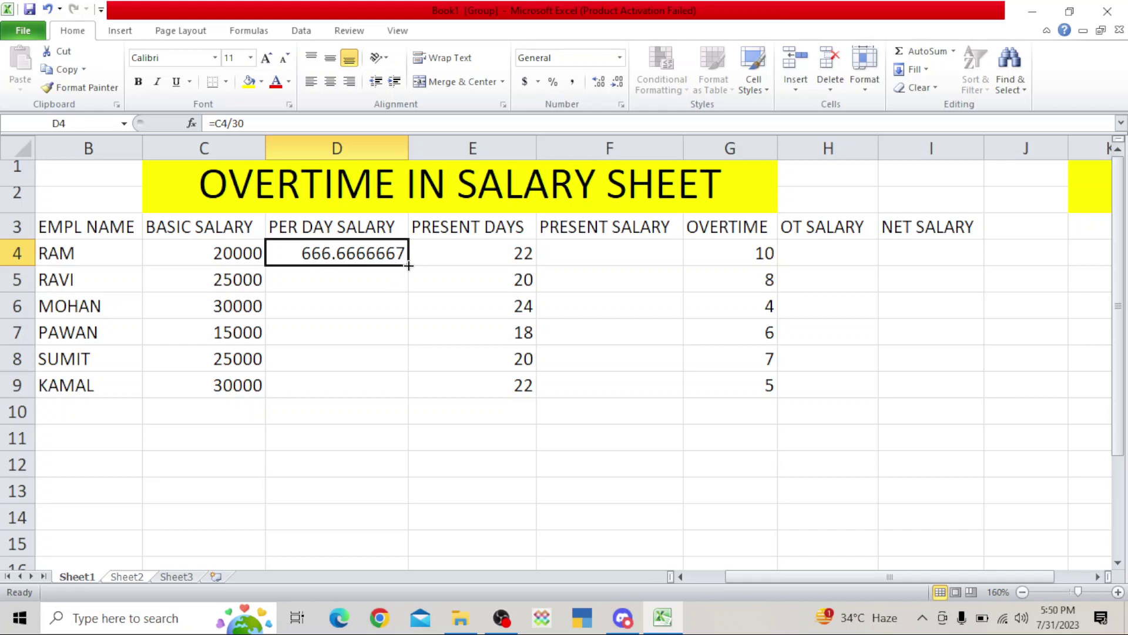
double_click(408, 266)
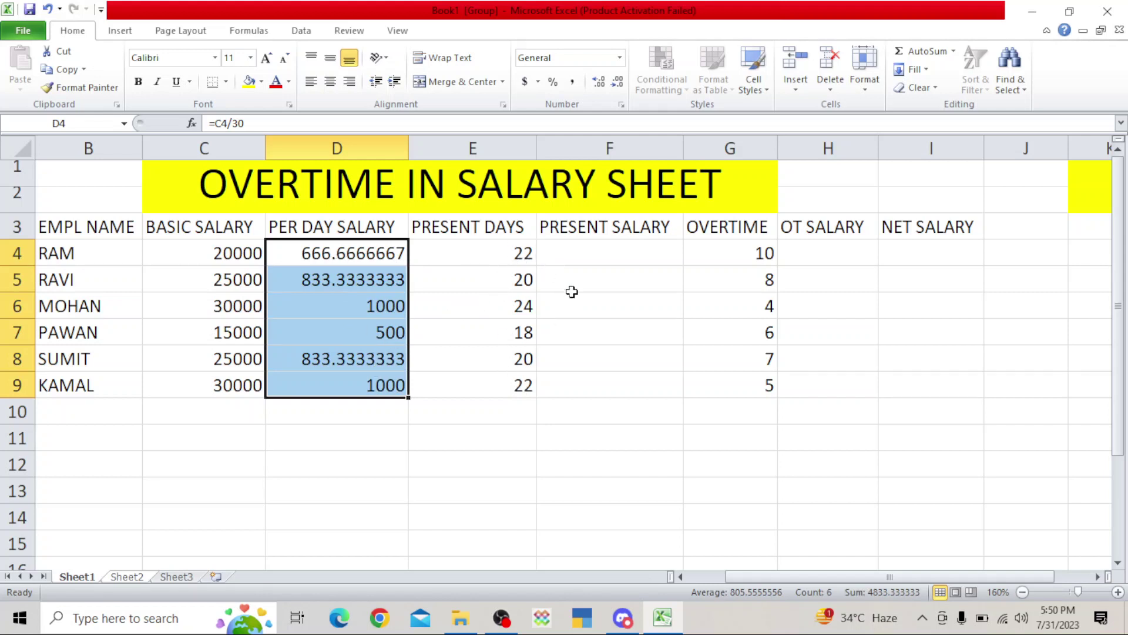
Step: Enter =D4*E4 in F4 and fill it down to F9, giving 14666.67 for RAM through 22000 for KAMAL
click(560, 250)
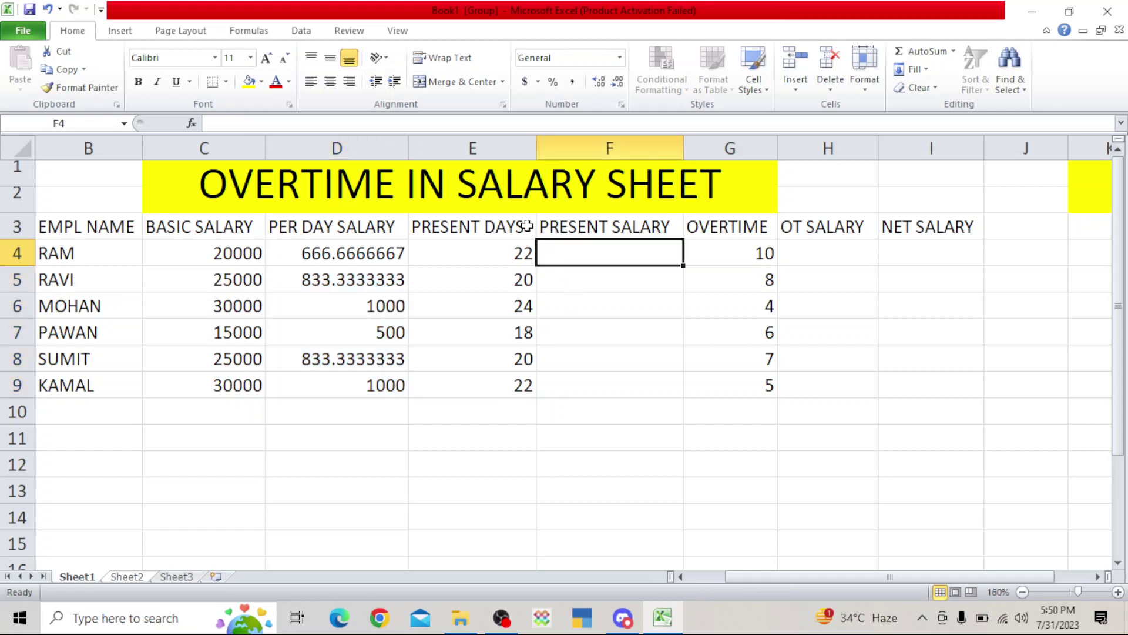
text(=)
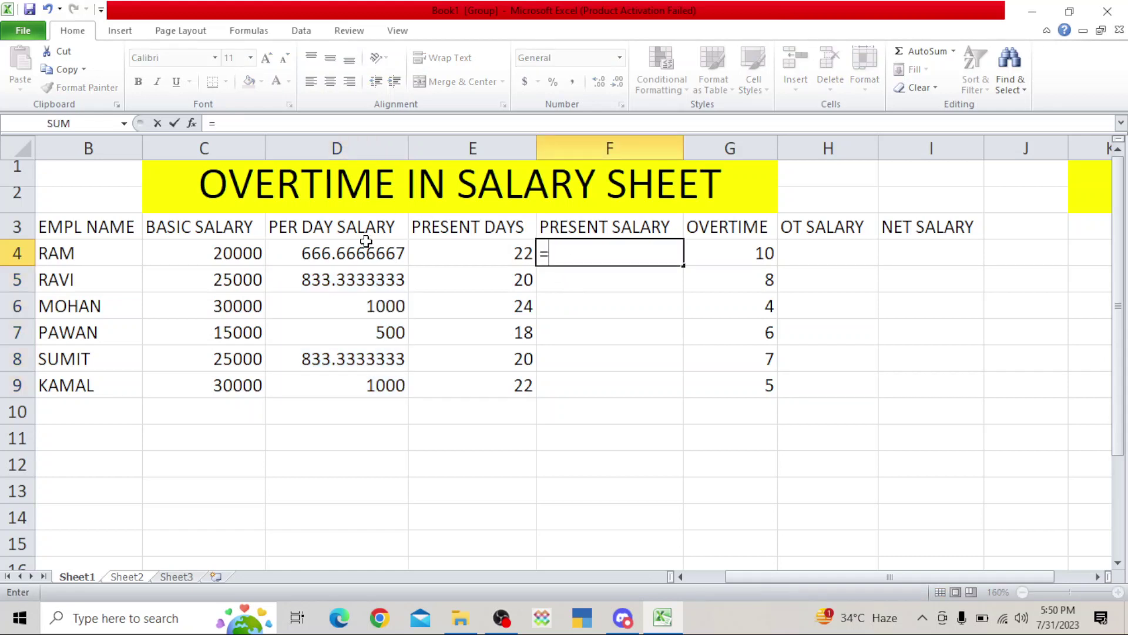
click(357, 251)
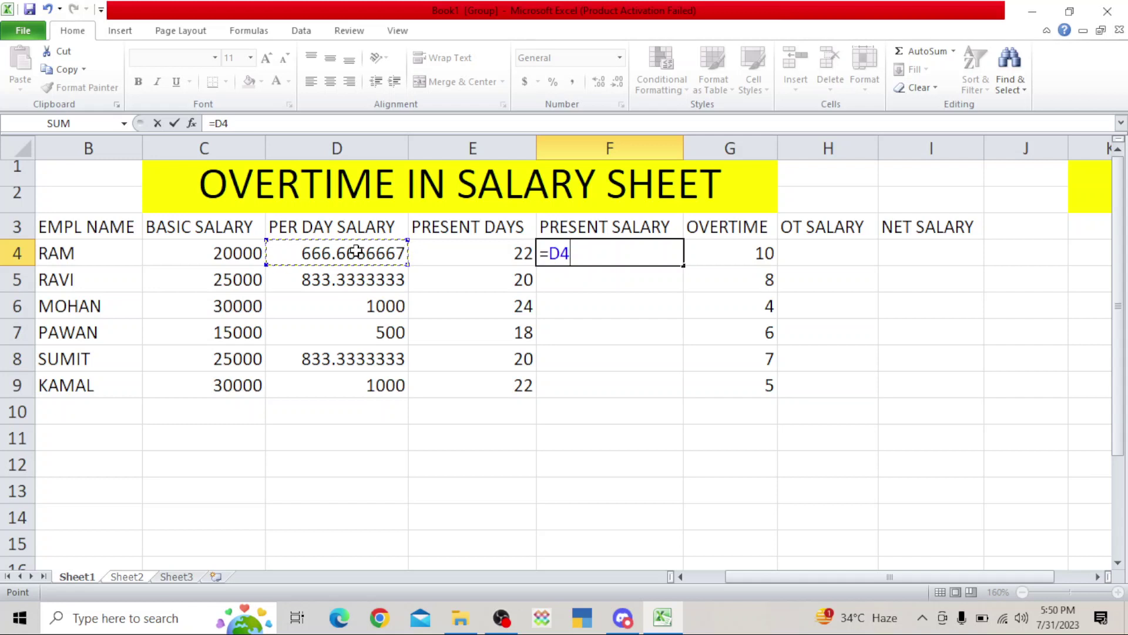
text(*)
click(477, 253)
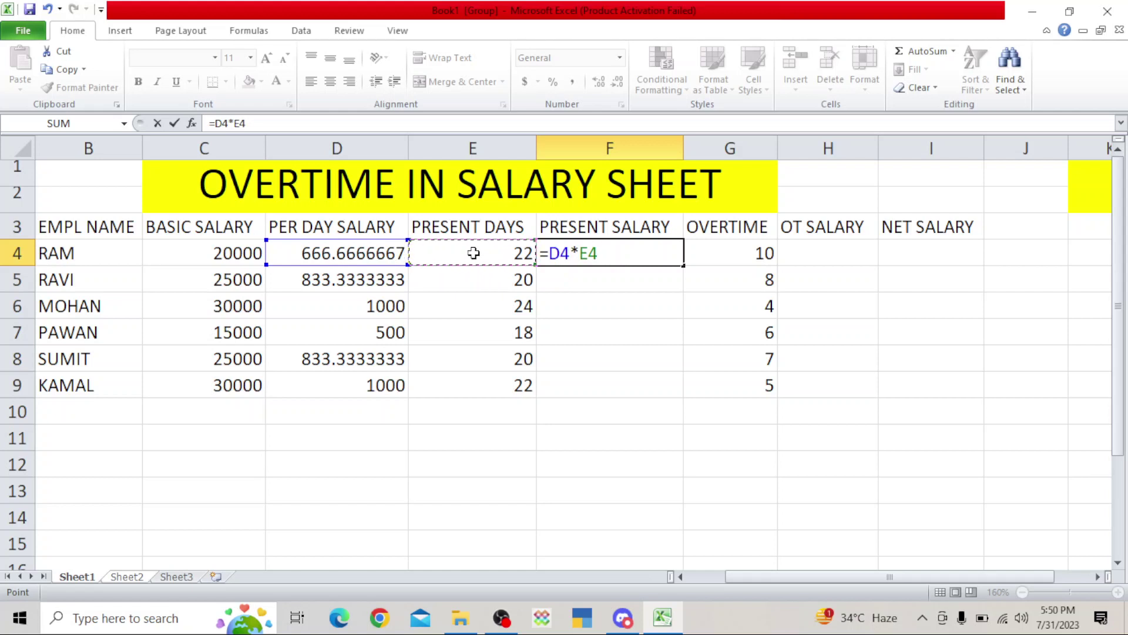
key(Return)
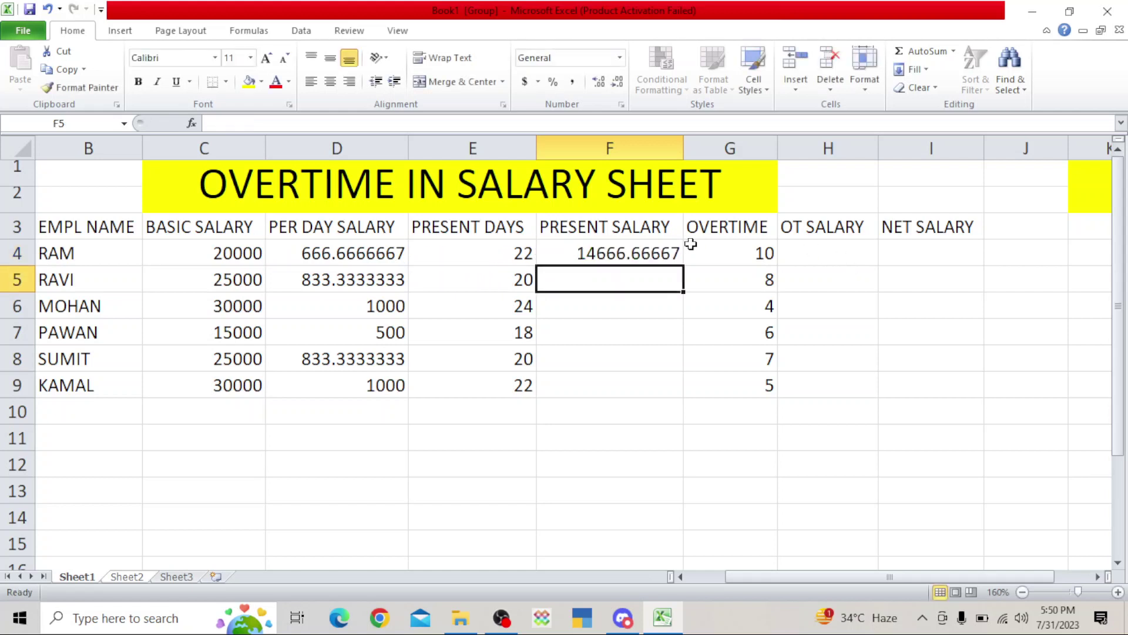
click(628, 253)
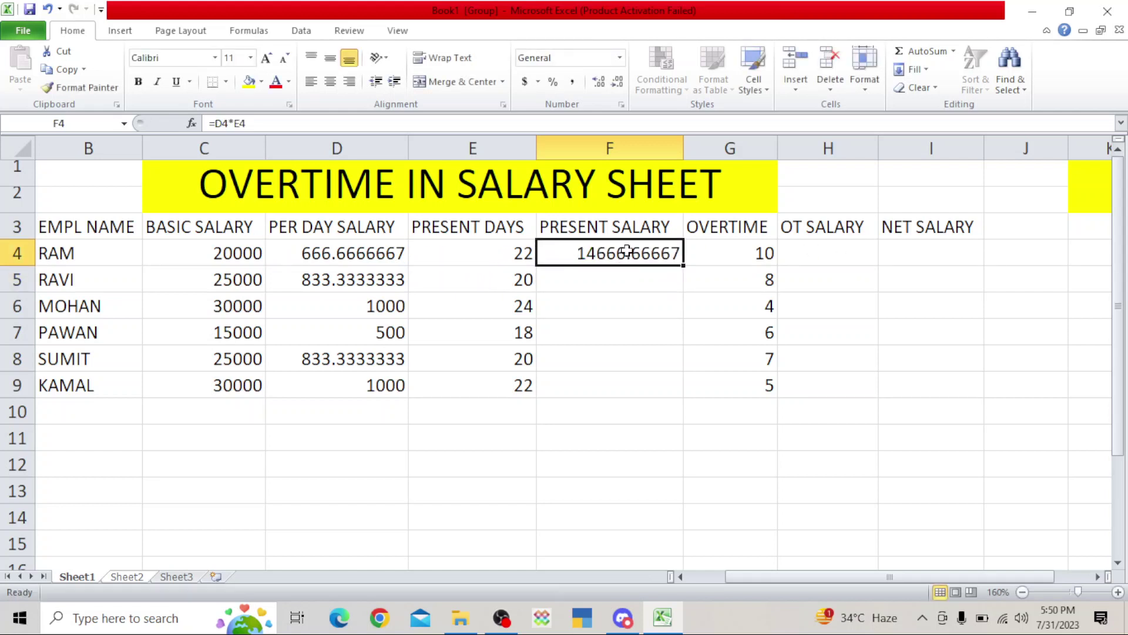
double_click(684, 266)
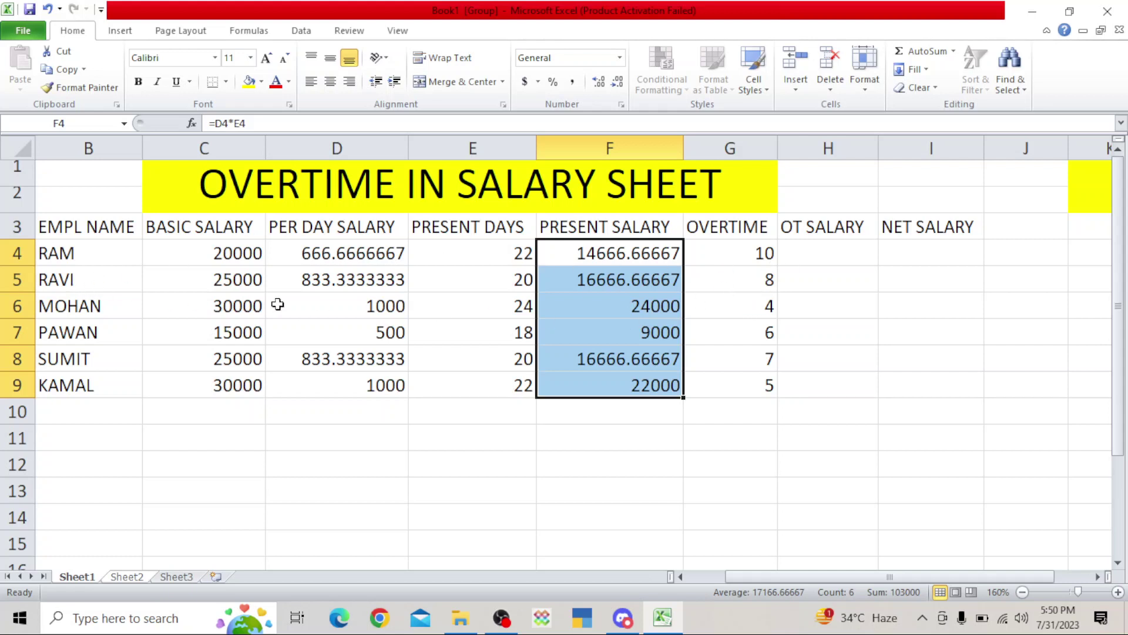
Step: Enter =G4*D4/8 in H4 and fill it down to H9 for all six employees
click(805, 255)
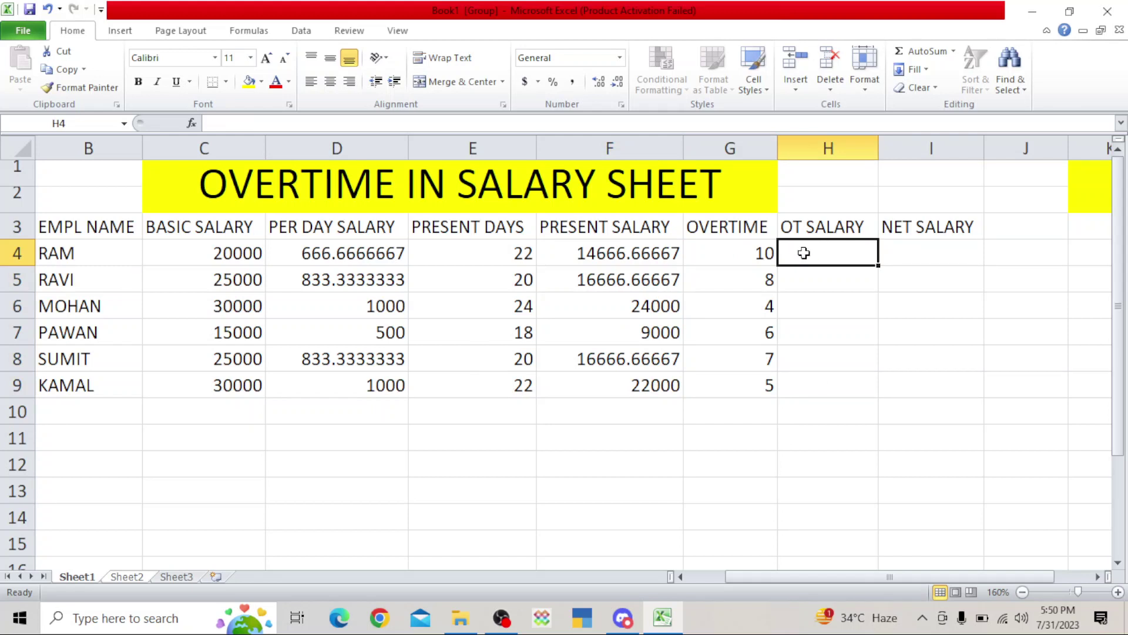
text(=)
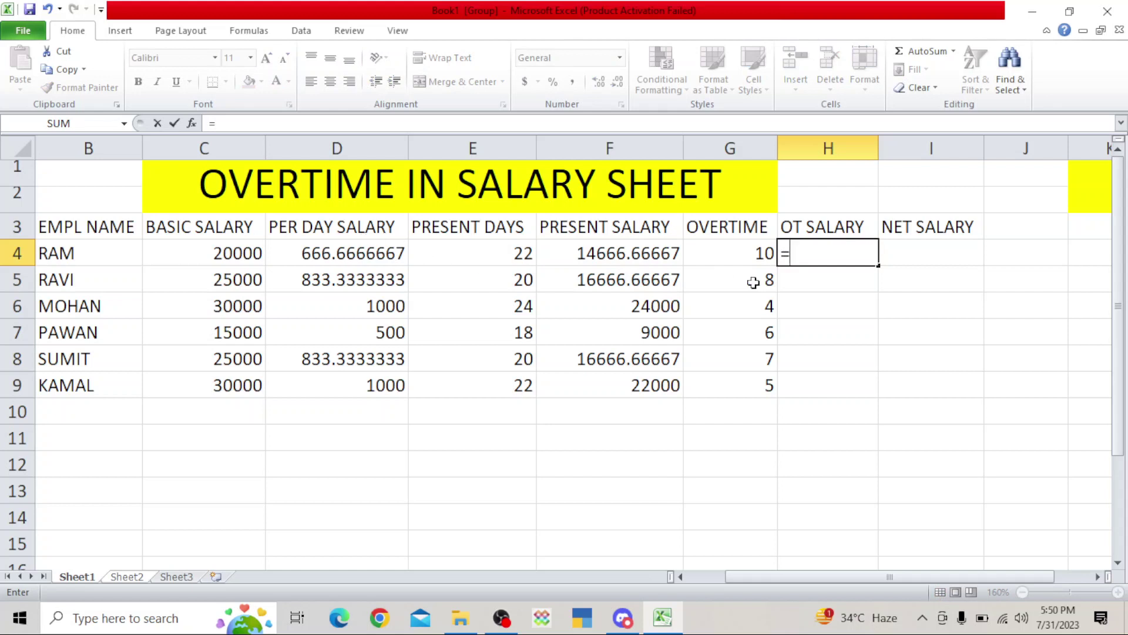
click(748, 252)
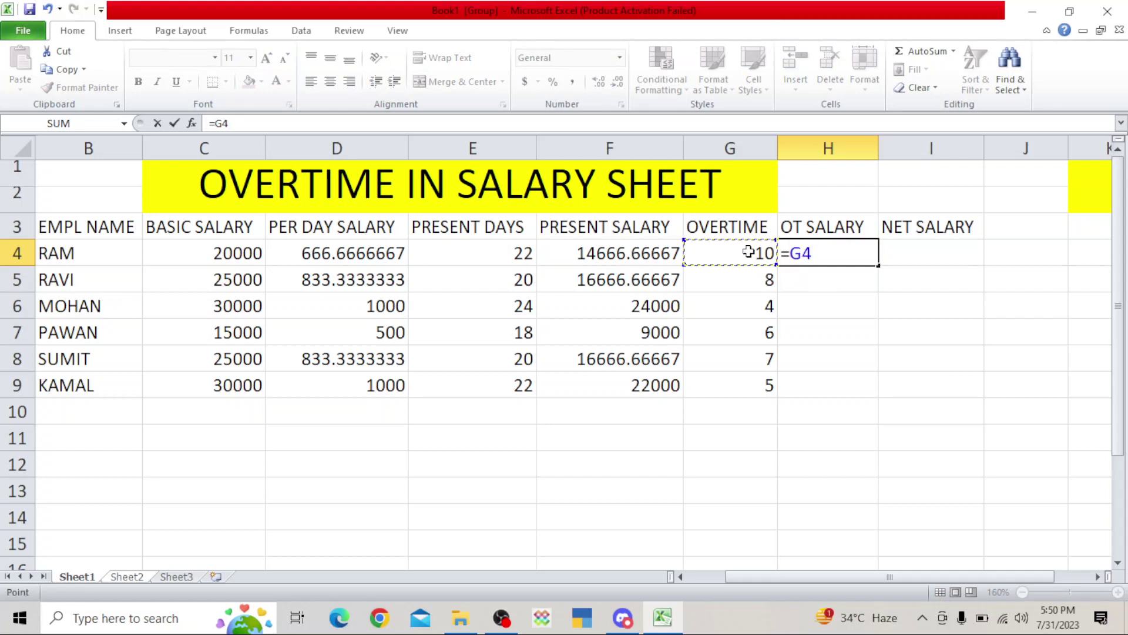
text(*)
click(347, 246)
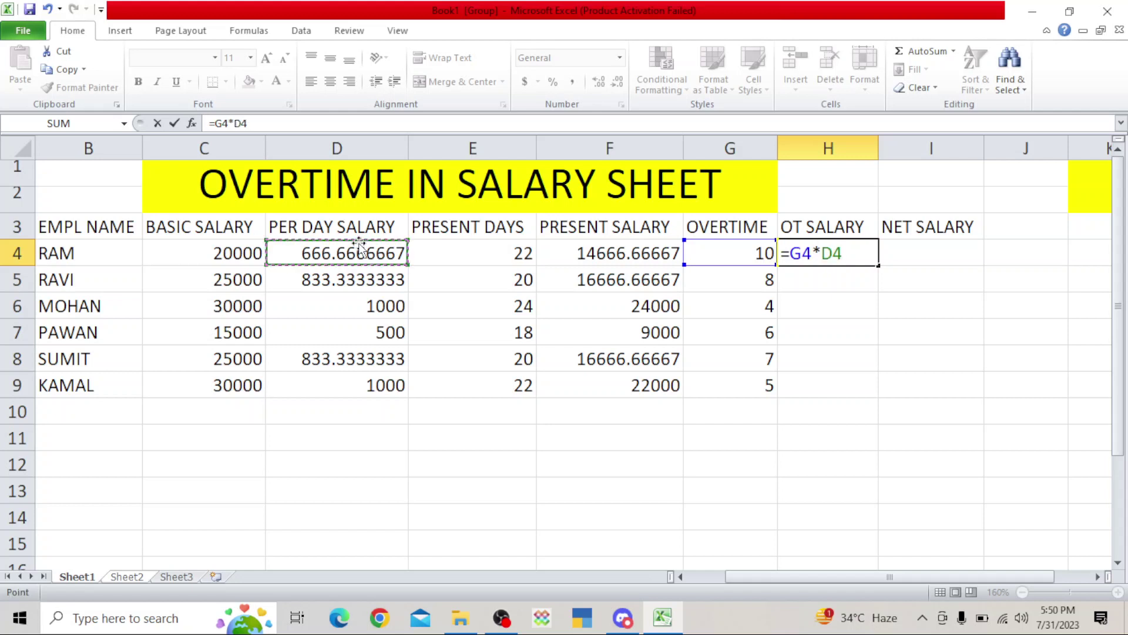
text(/)
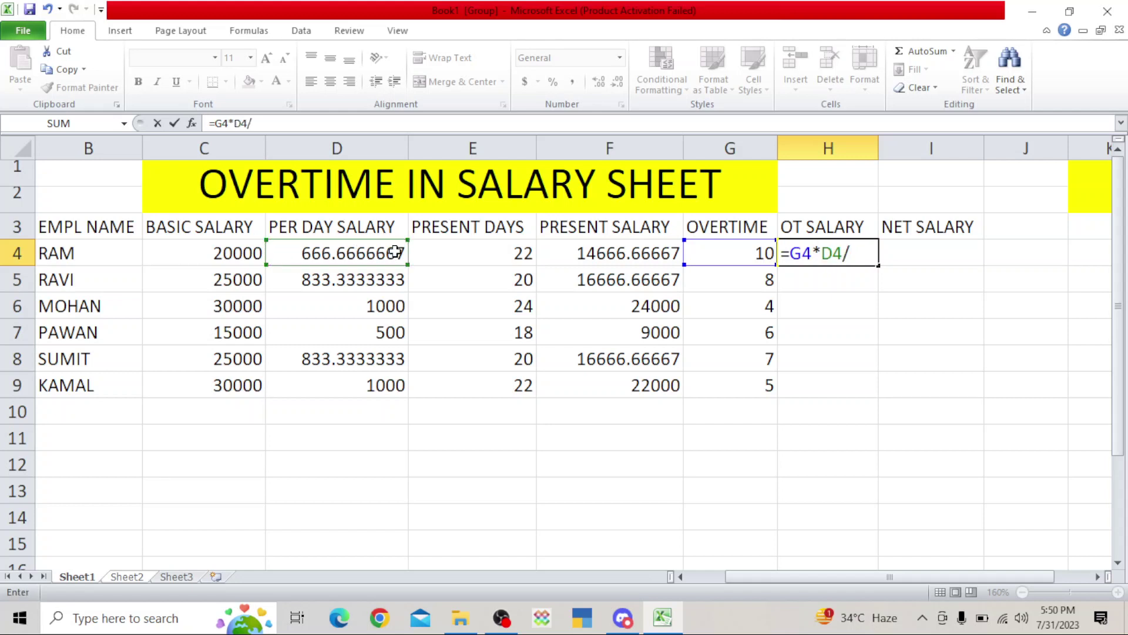
text(8)
key(Return)
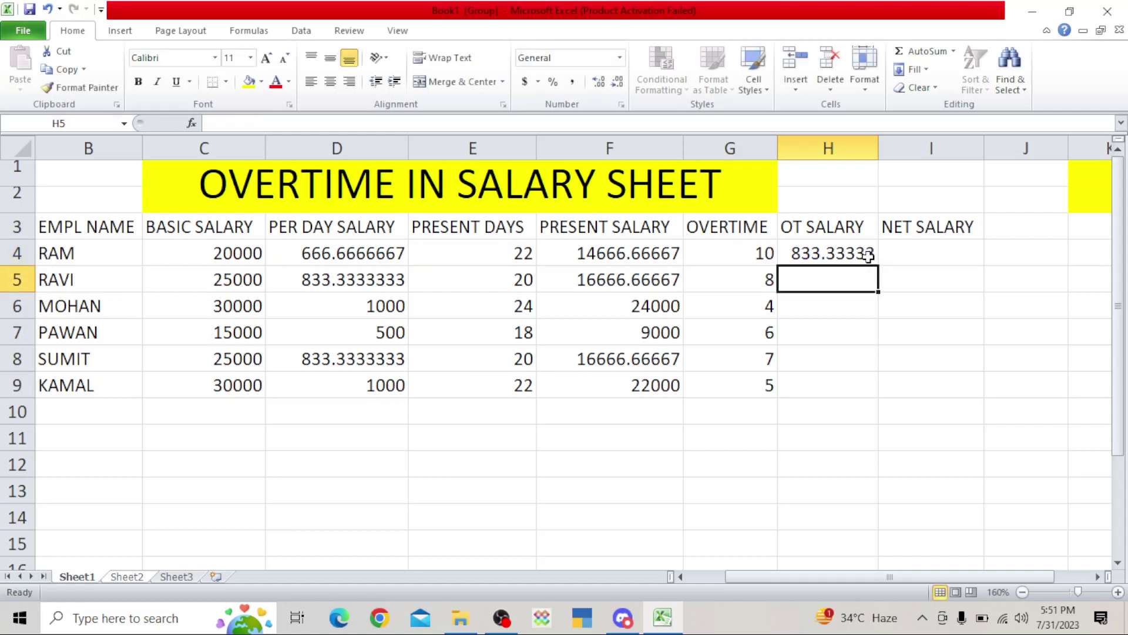
click(821, 243)
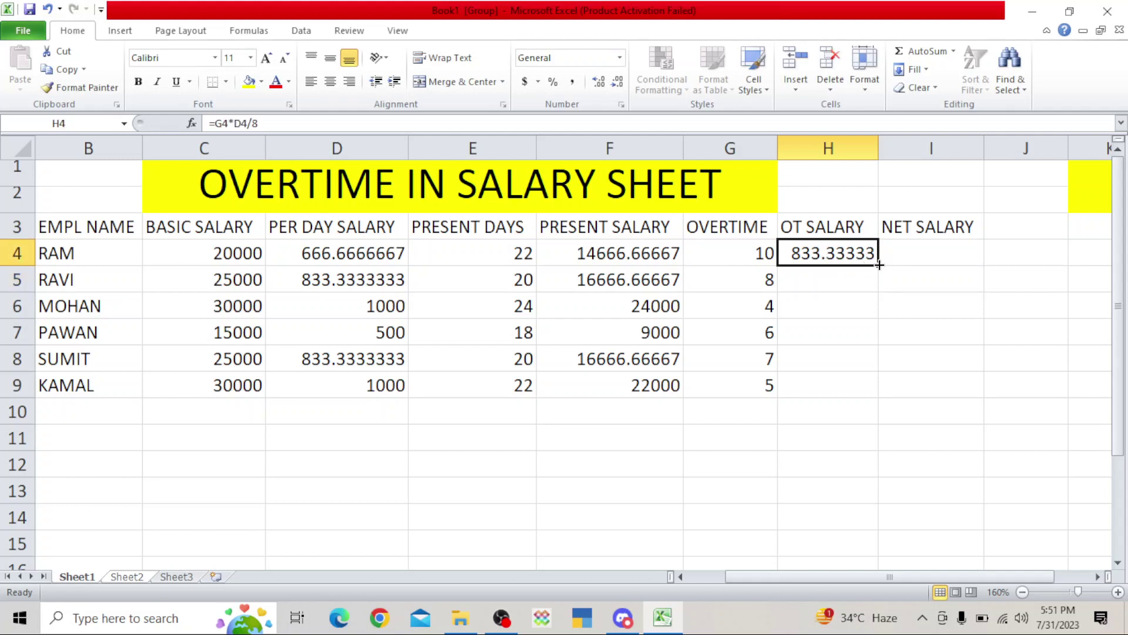
double_click(879, 265)
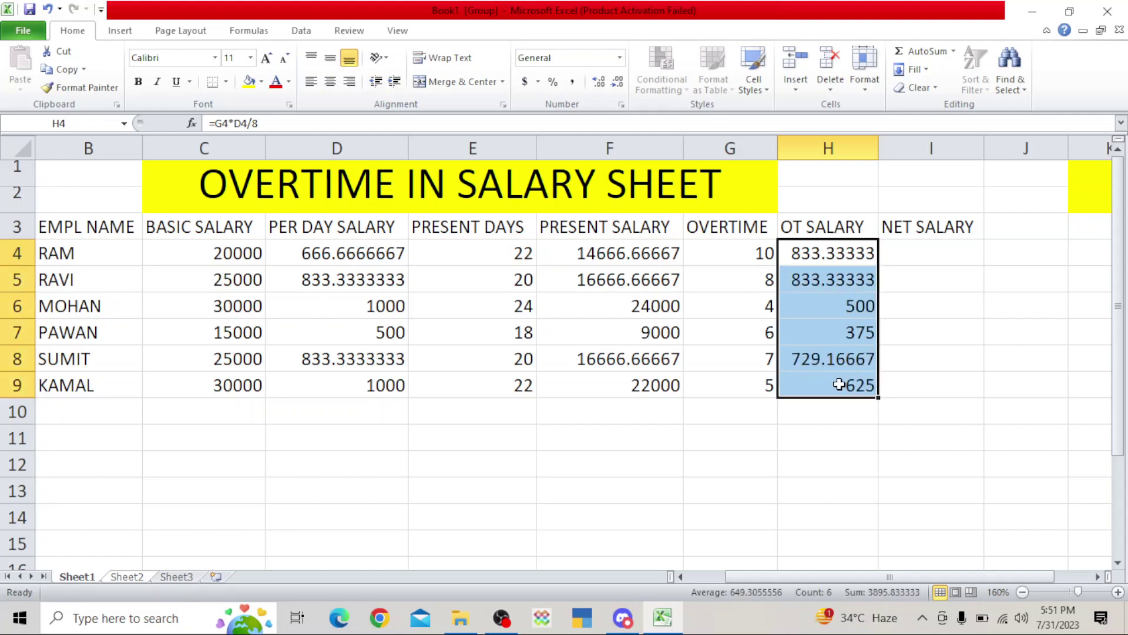
Step: Enter =F4+H4 in I4 and fill it down to I9, giving net salaries from 15500 to 22625
click(930, 255)
text(=)
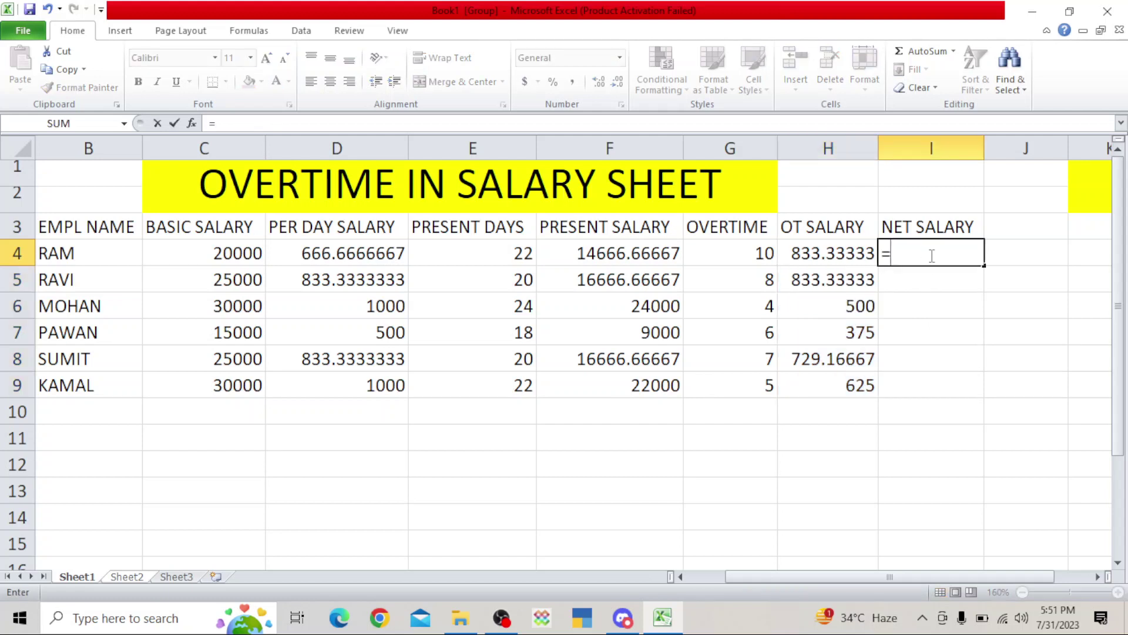
click(614, 251)
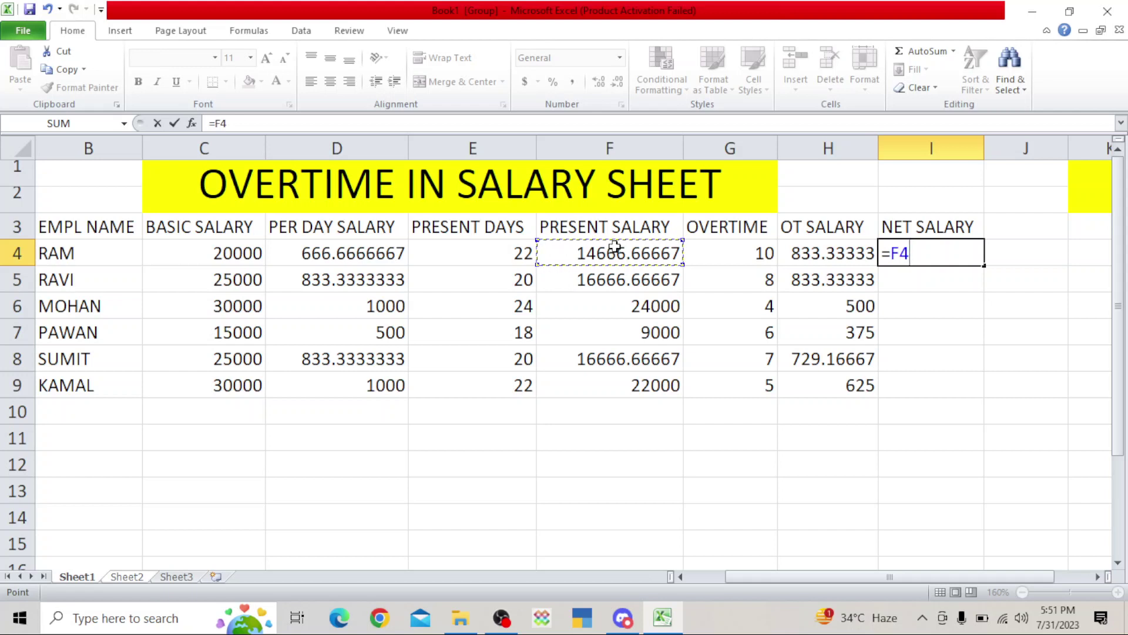
text(+)
click(805, 257)
key(Return)
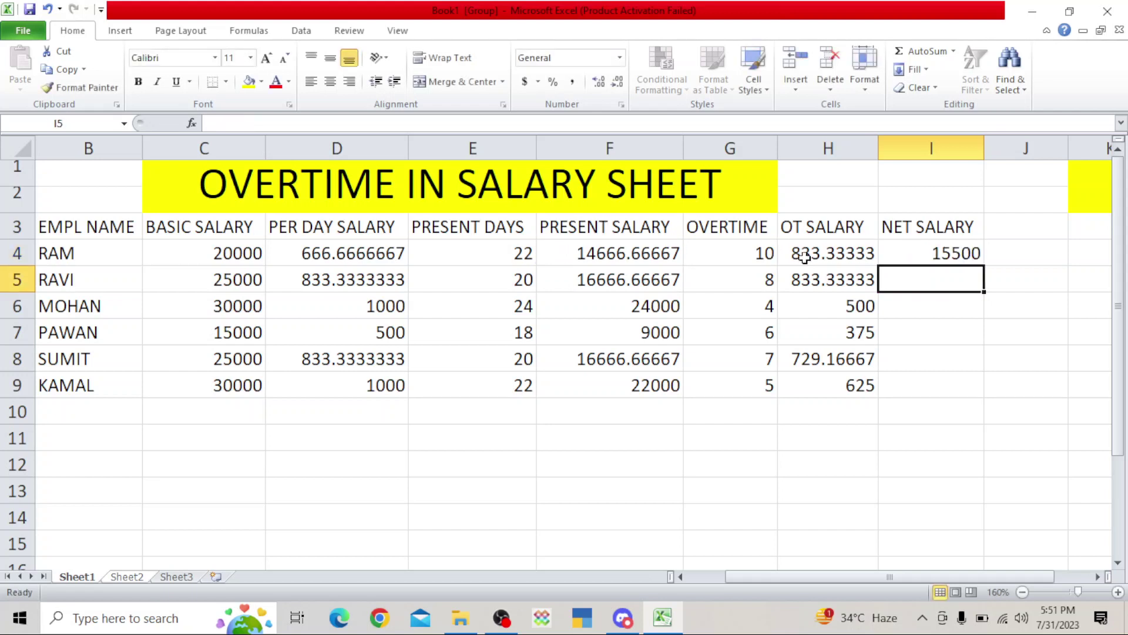
click(920, 254)
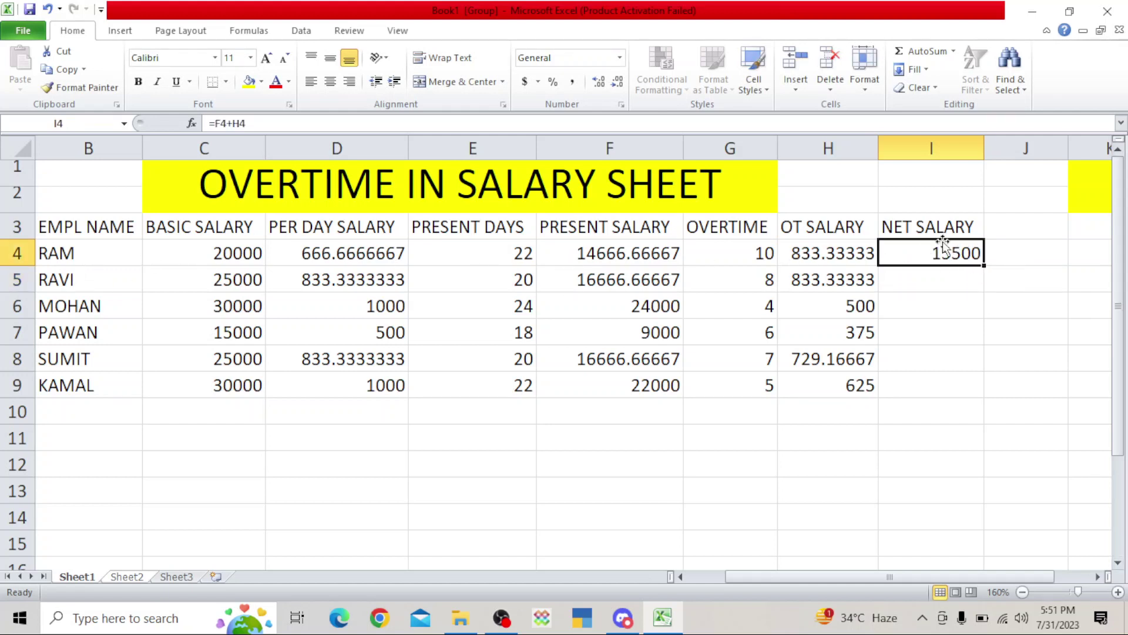
double_click(983, 266)
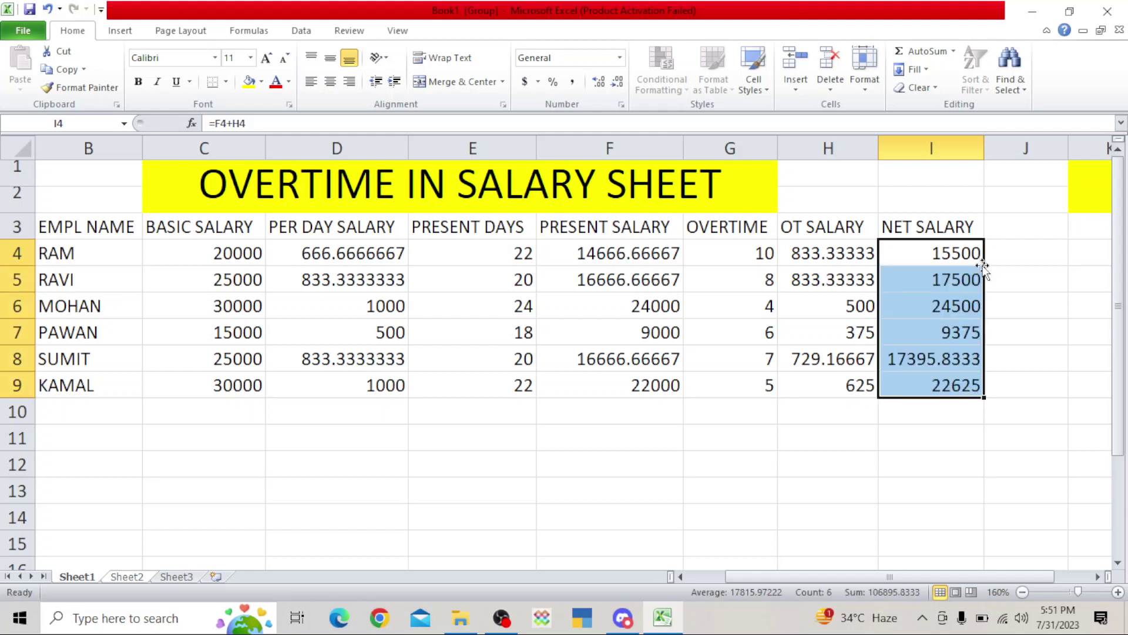